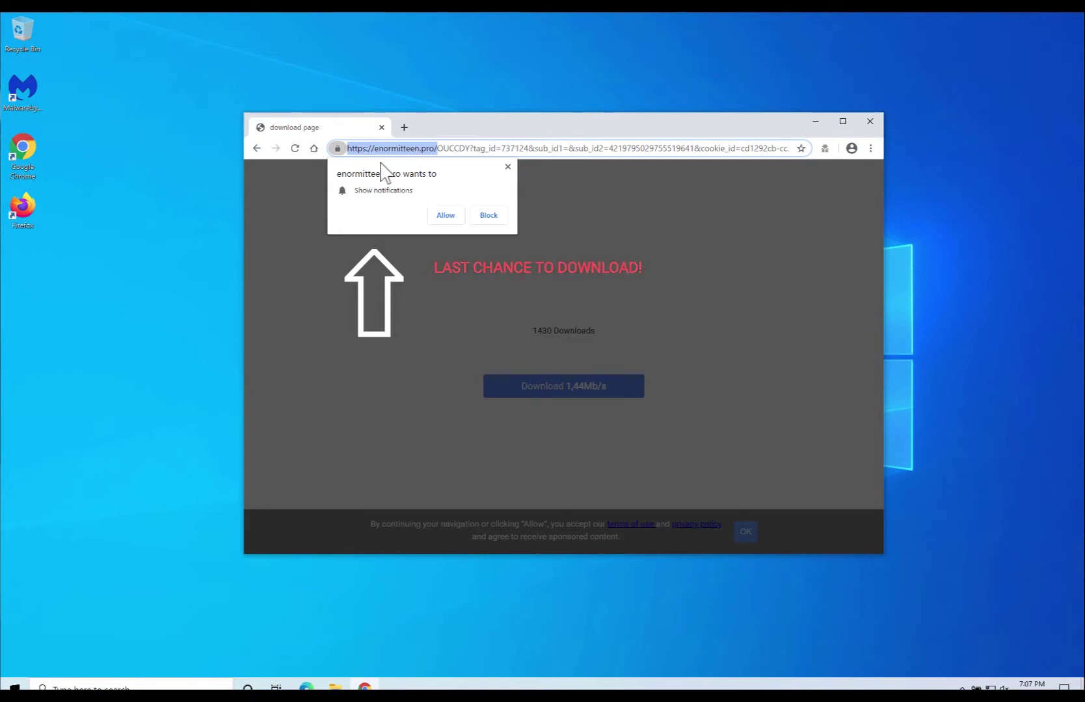
Step: Allow notifications from enormitteen.pro, and open the browser's notification permissions in Site Settings at the list of allowed sites
click(445, 216)
click(870, 148)
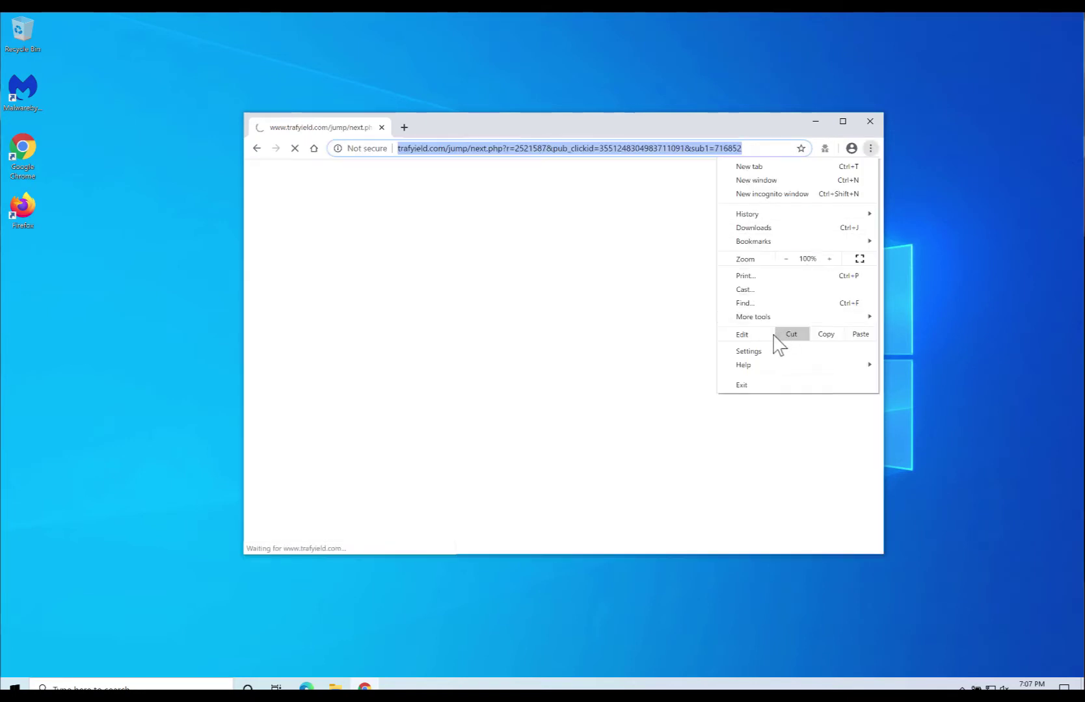
click(764, 353)
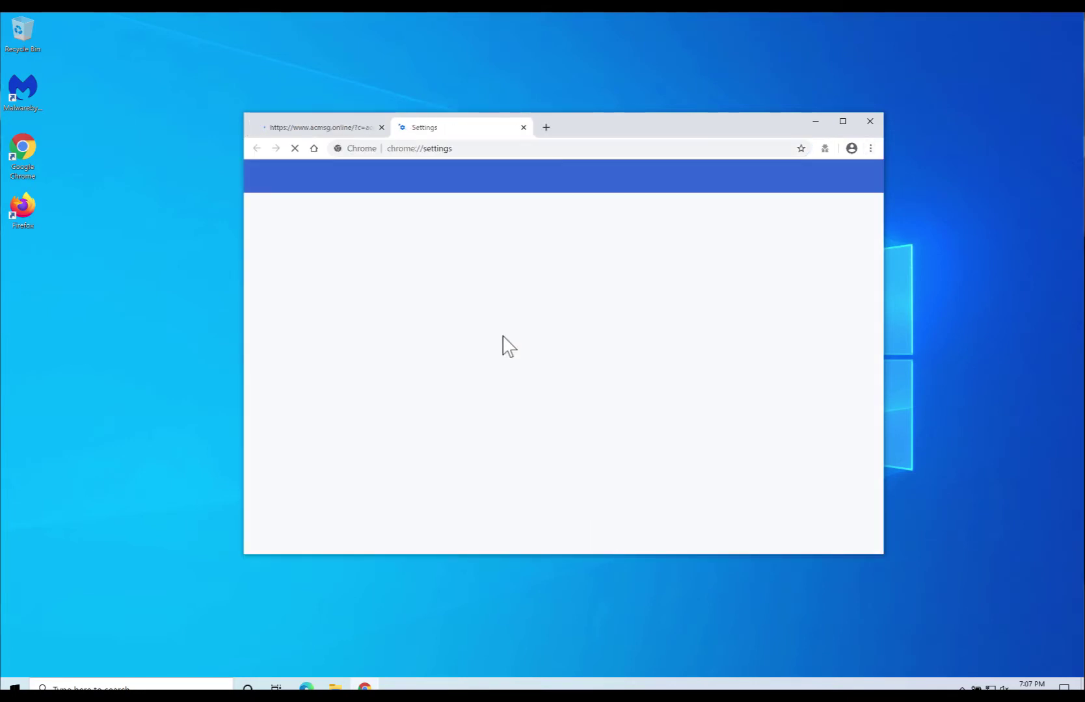
scroll(515, 364, down, 2)
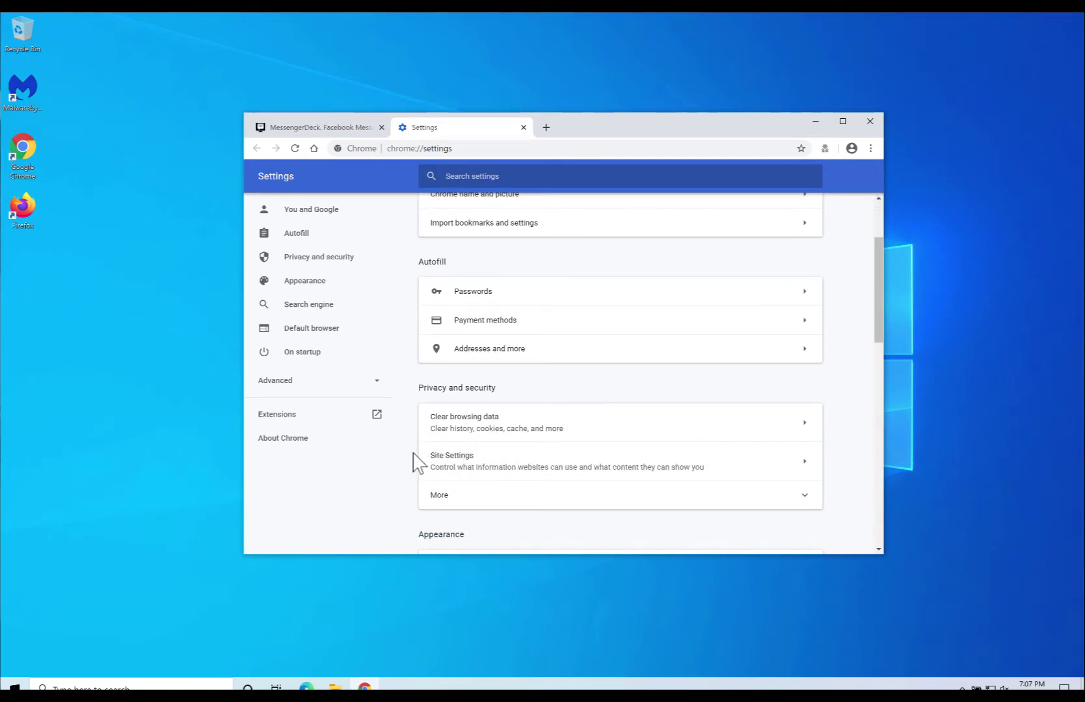
click(454, 468)
scroll(453, 470, down, 2)
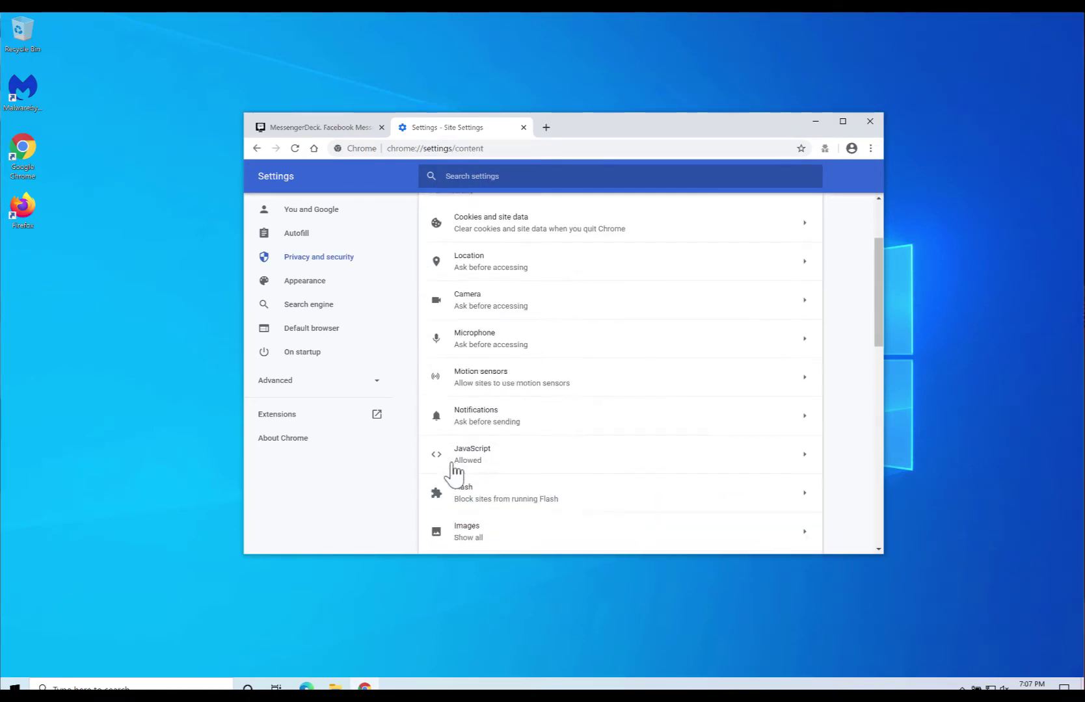
click(474, 414)
scroll(479, 448, down, 1)
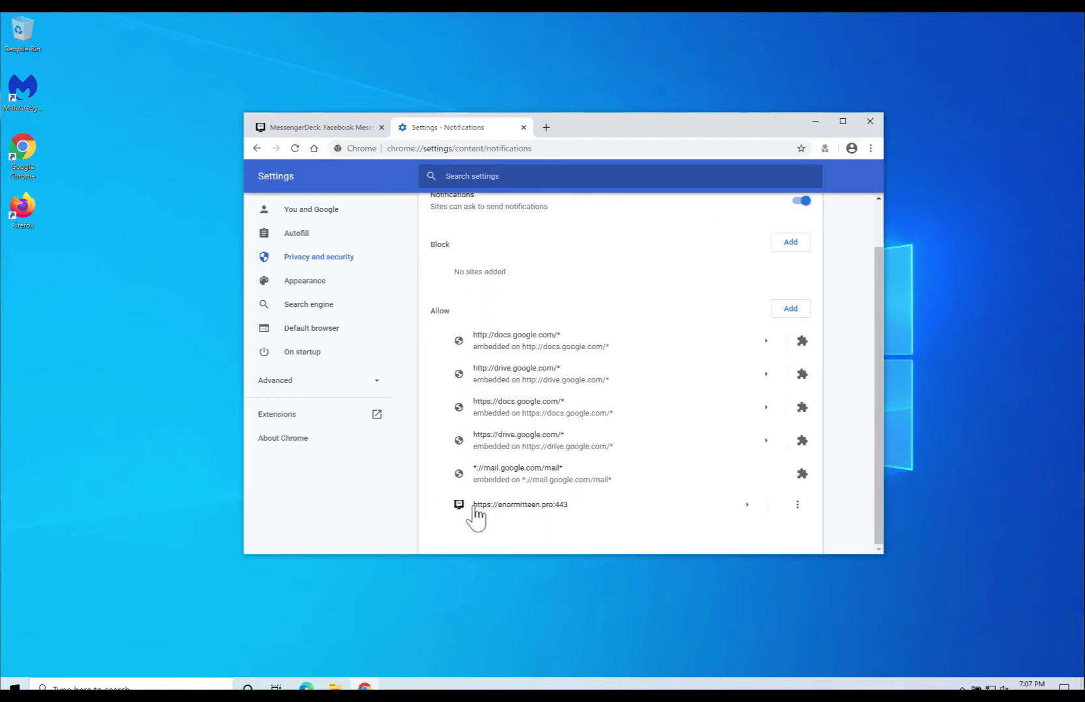
click(797, 505)
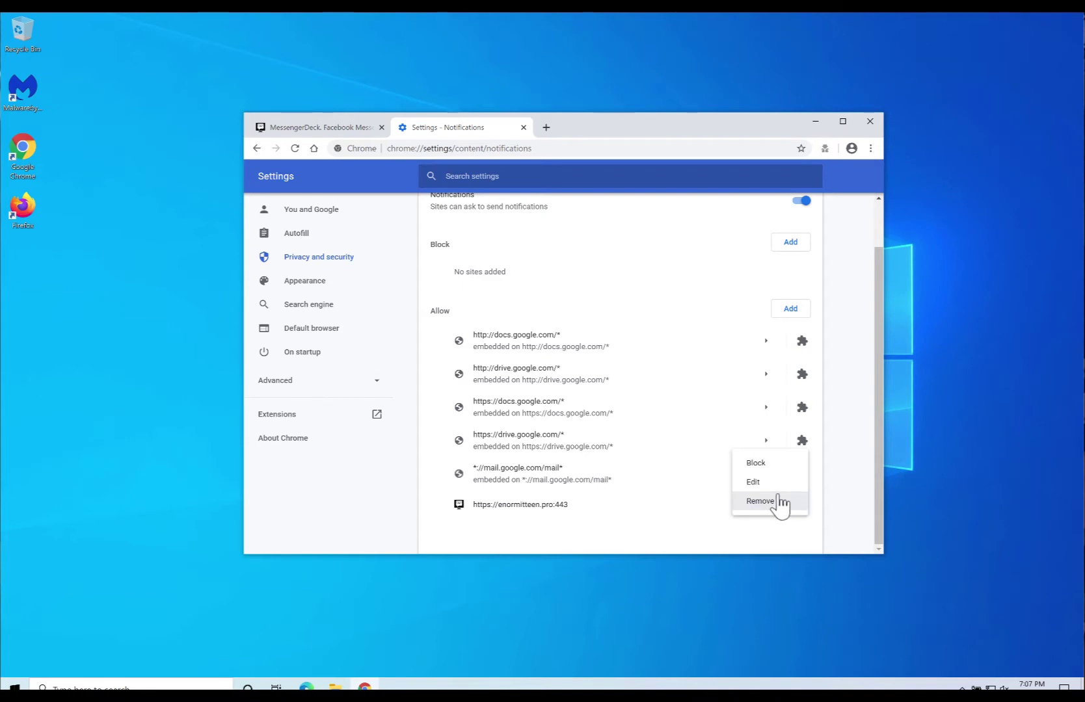
click(758, 502)
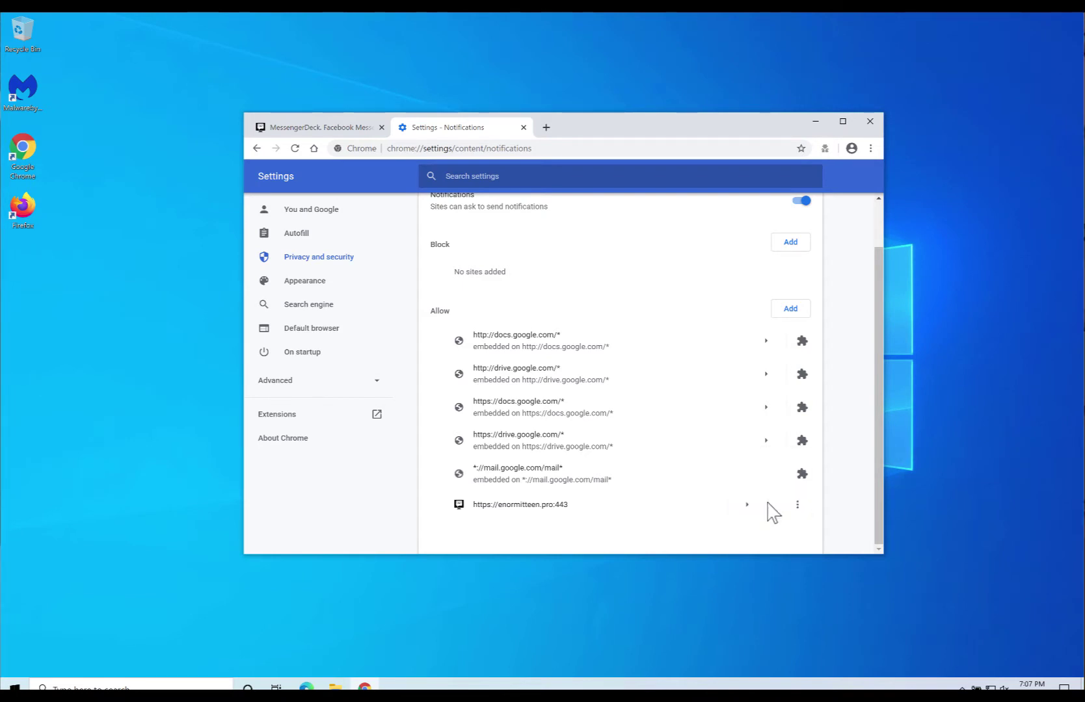
click(868, 121)
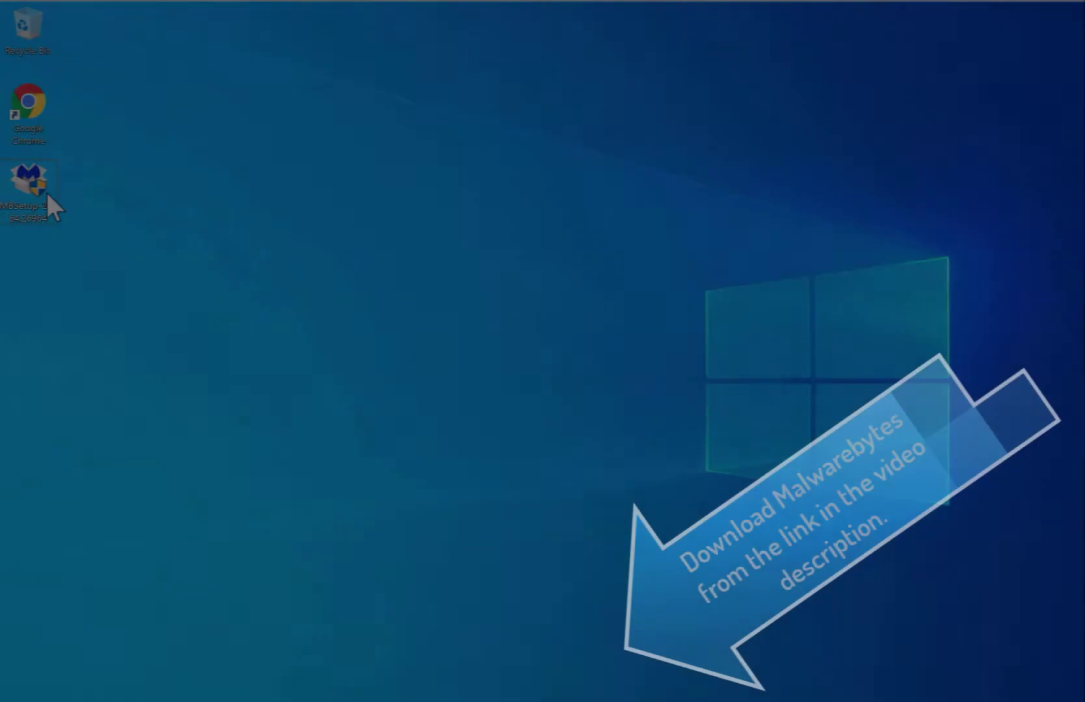
Step: Run the MBSetup installer as administrator and install Malwarebytes for a personal computer
right_click(46, 191)
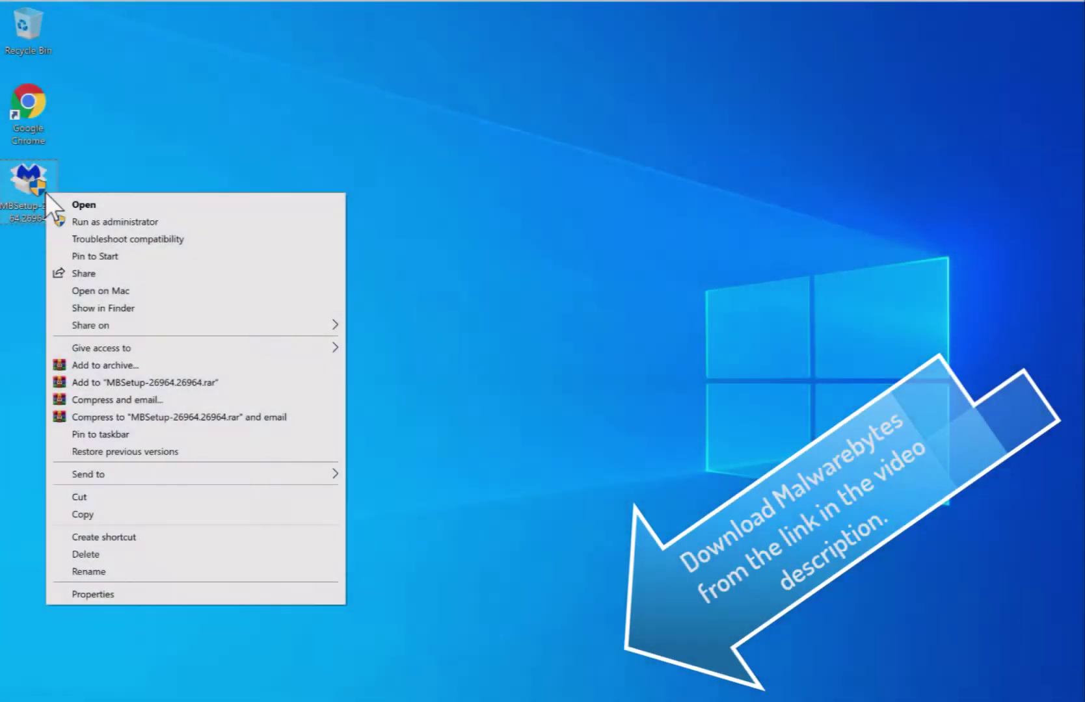
click(78, 222)
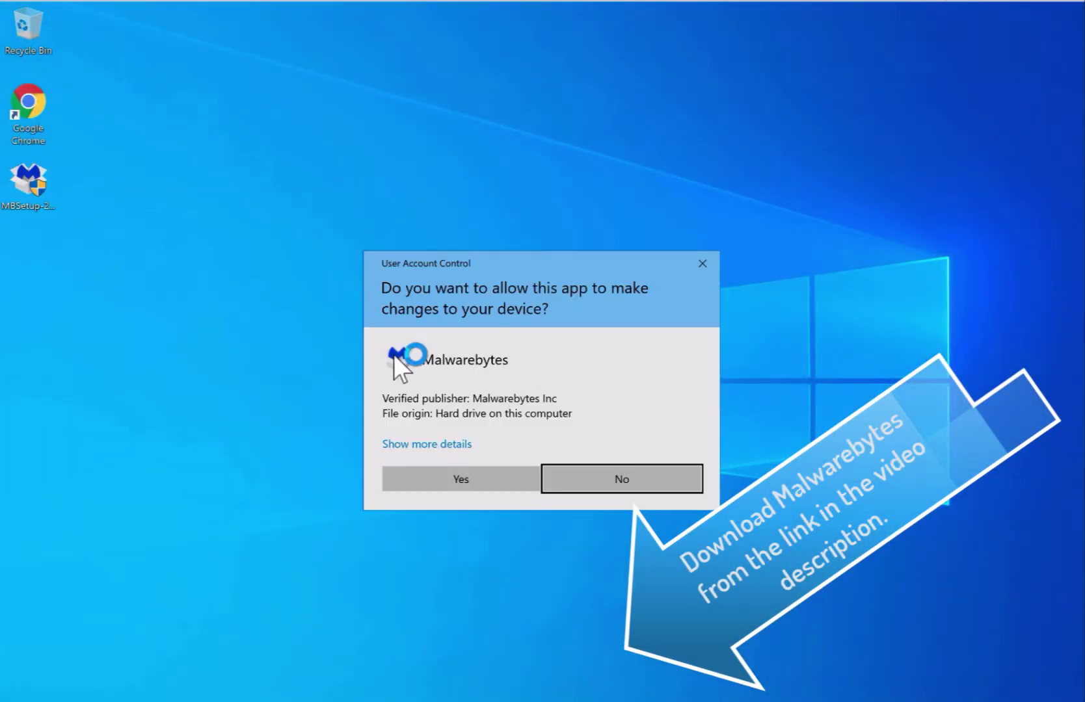
click(520, 478)
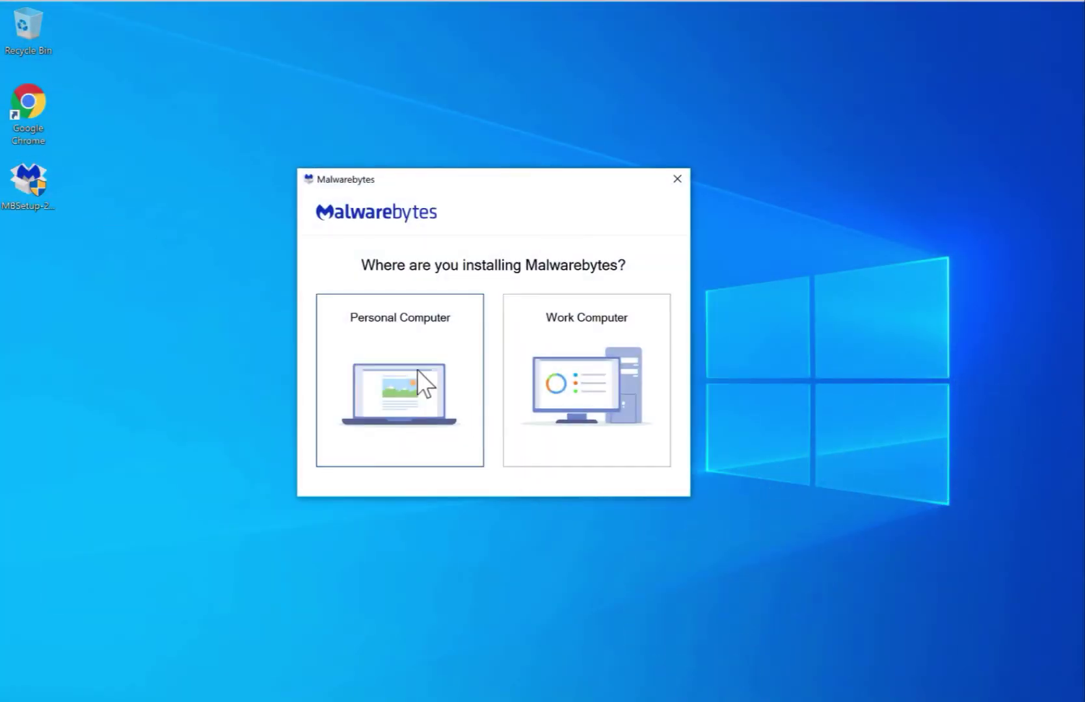
click(406, 355)
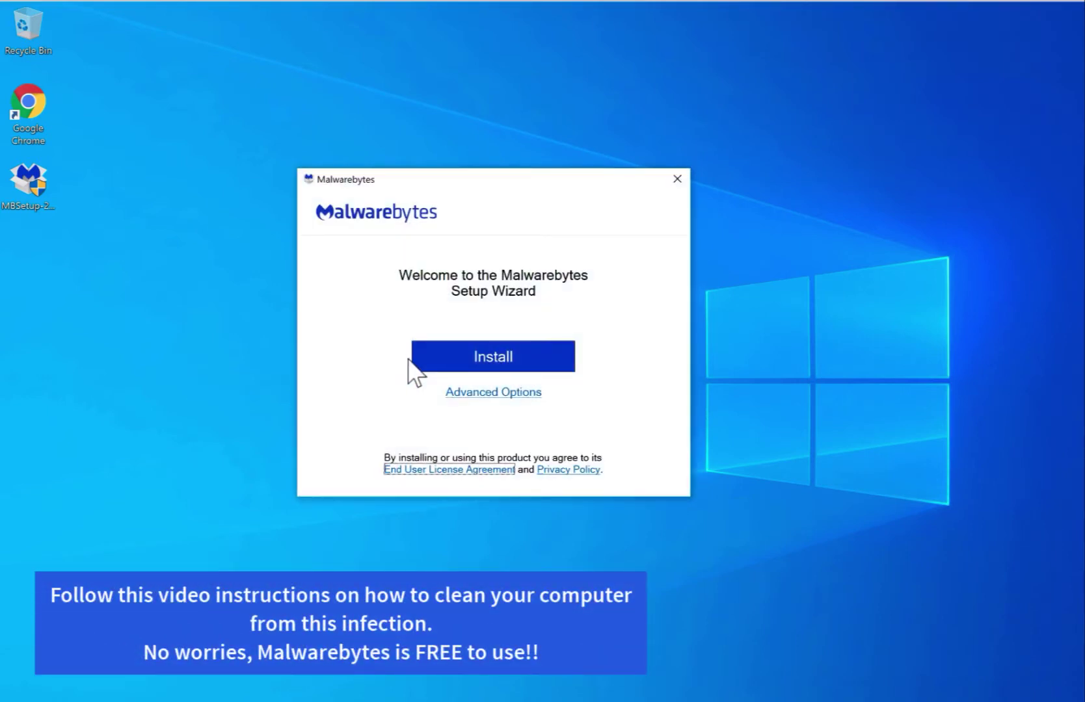
click(481, 363)
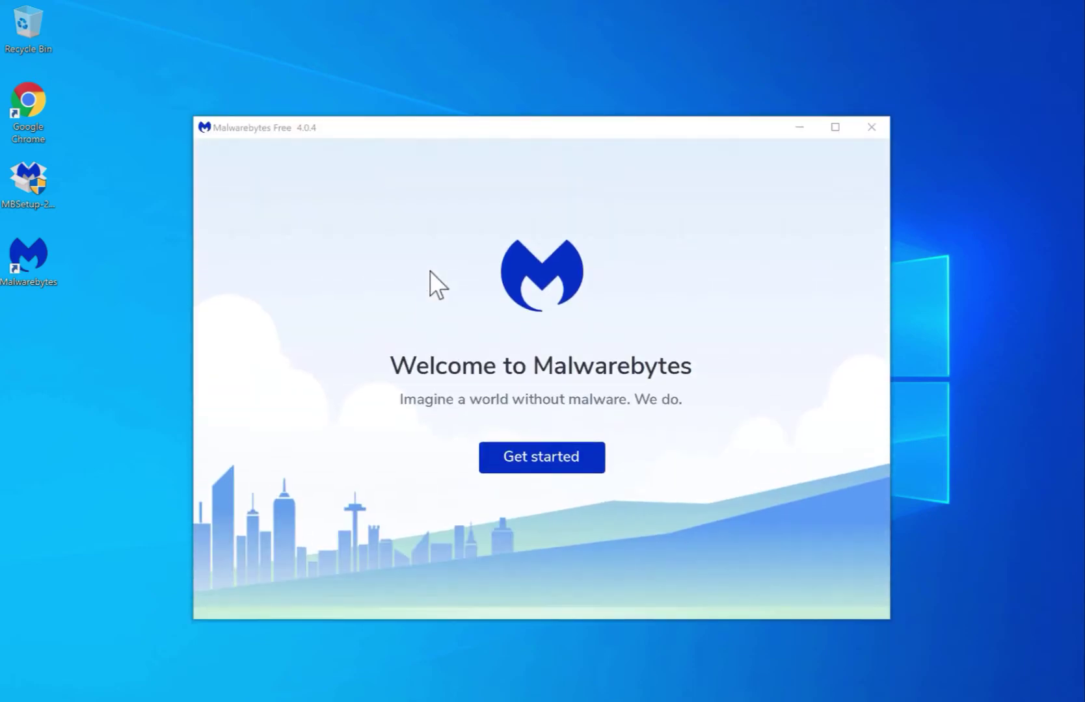
Step: Get past the Malwarebytes welcome screen to the dashboard, skipping the 14-day trial sign-up in favour of just scanning
click(573, 469)
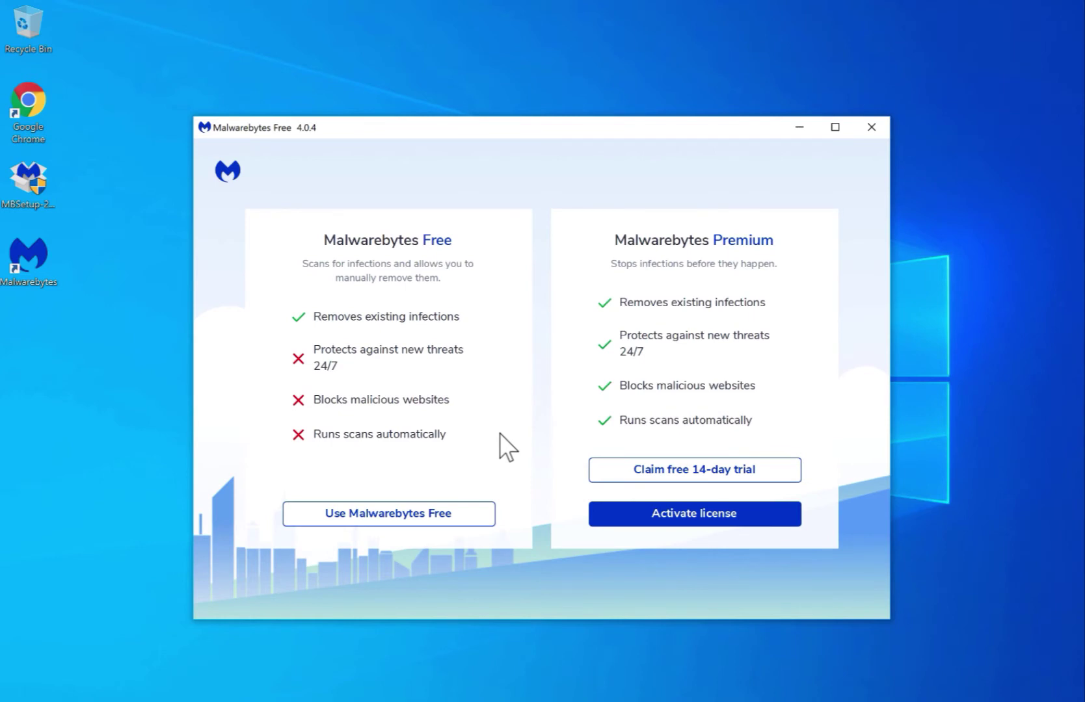
click(746, 469)
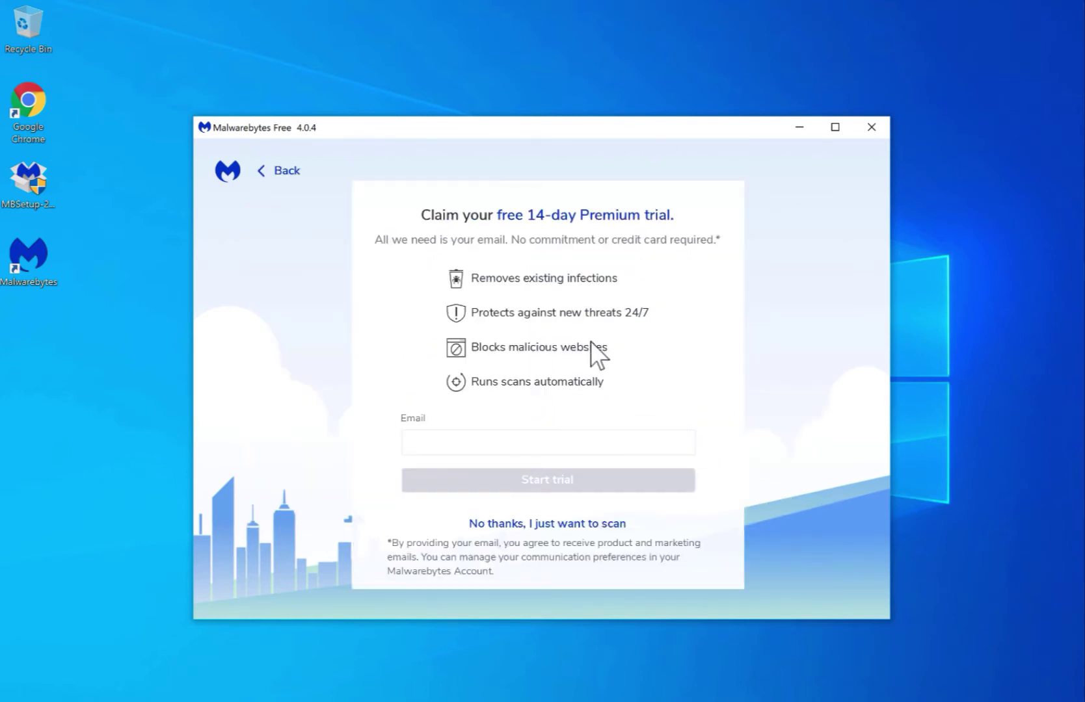
click(598, 520)
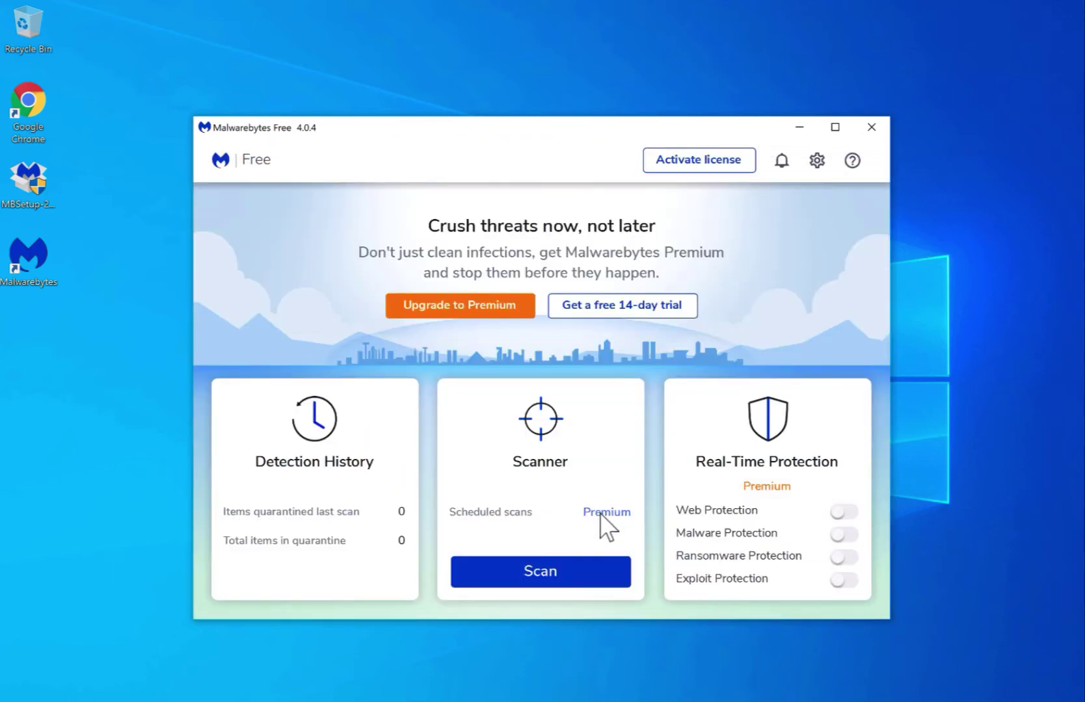
Step: Start the free 14-day Premium trial from the dashboard by entering the user's email address
click(649, 312)
click(556, 435)
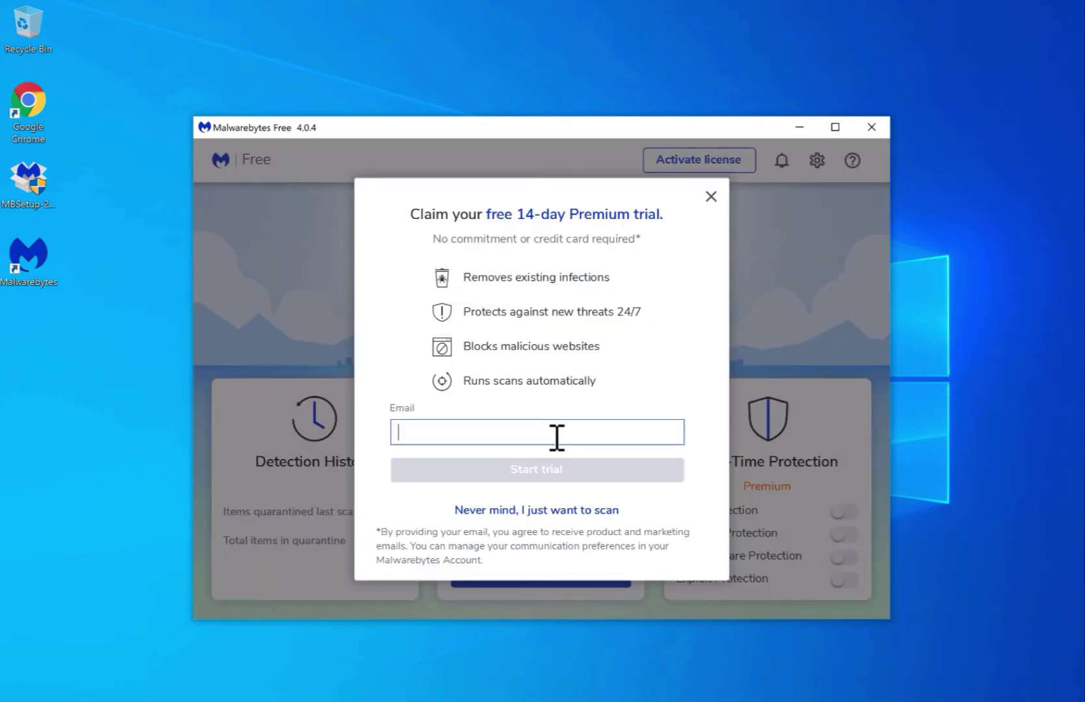
text(your@email.com)
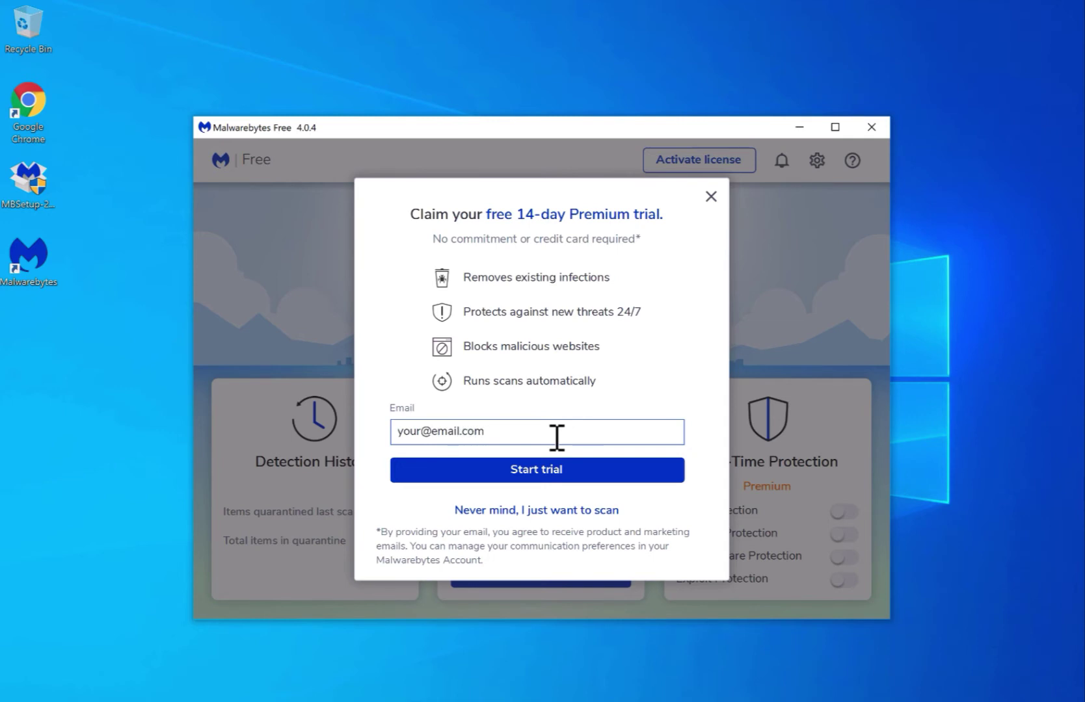
click(540, 468)
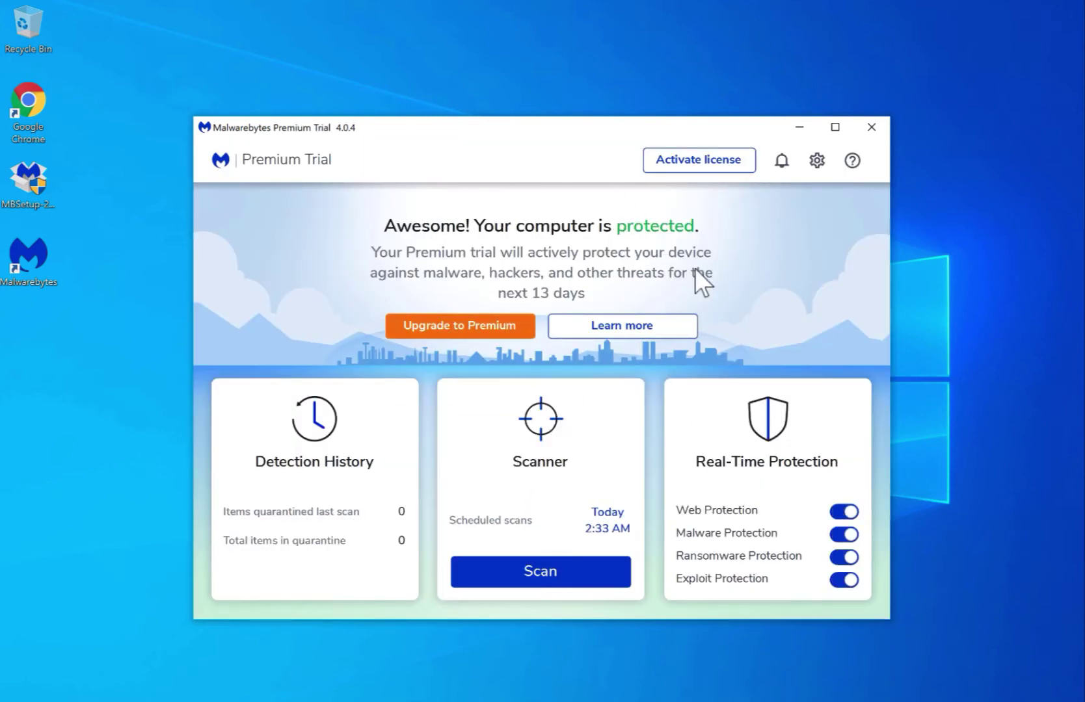
Step: Run a threat scan of the computer, checking the notifications while it is in progress
click(554, 572)
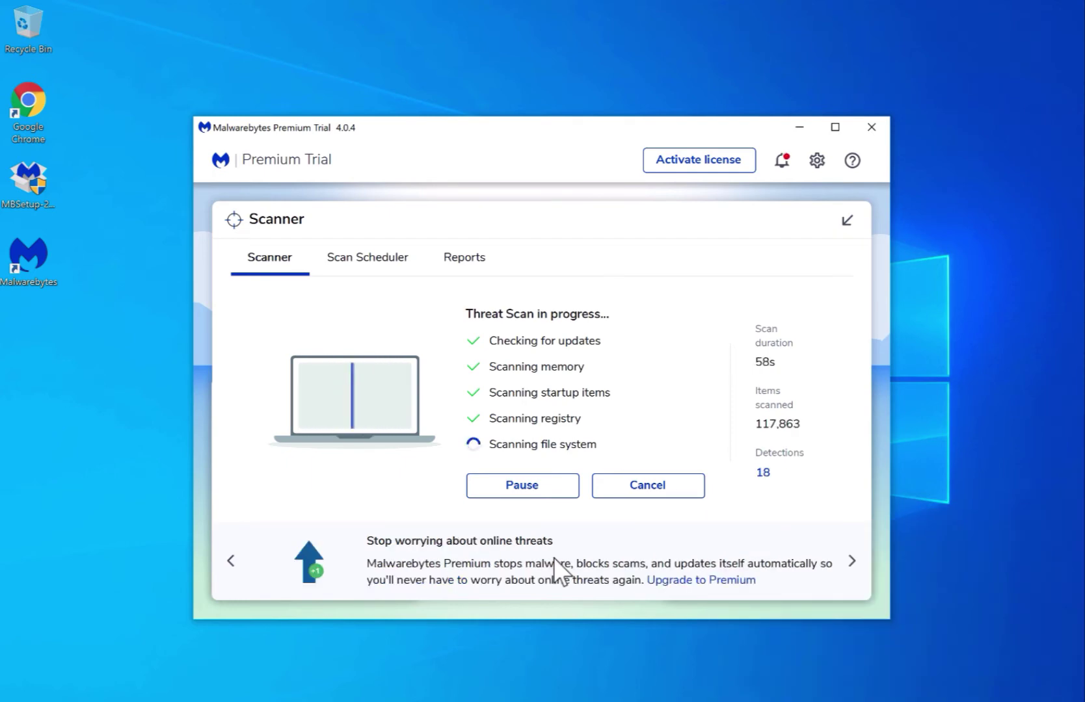
click(782, 161)
click(690, 167)
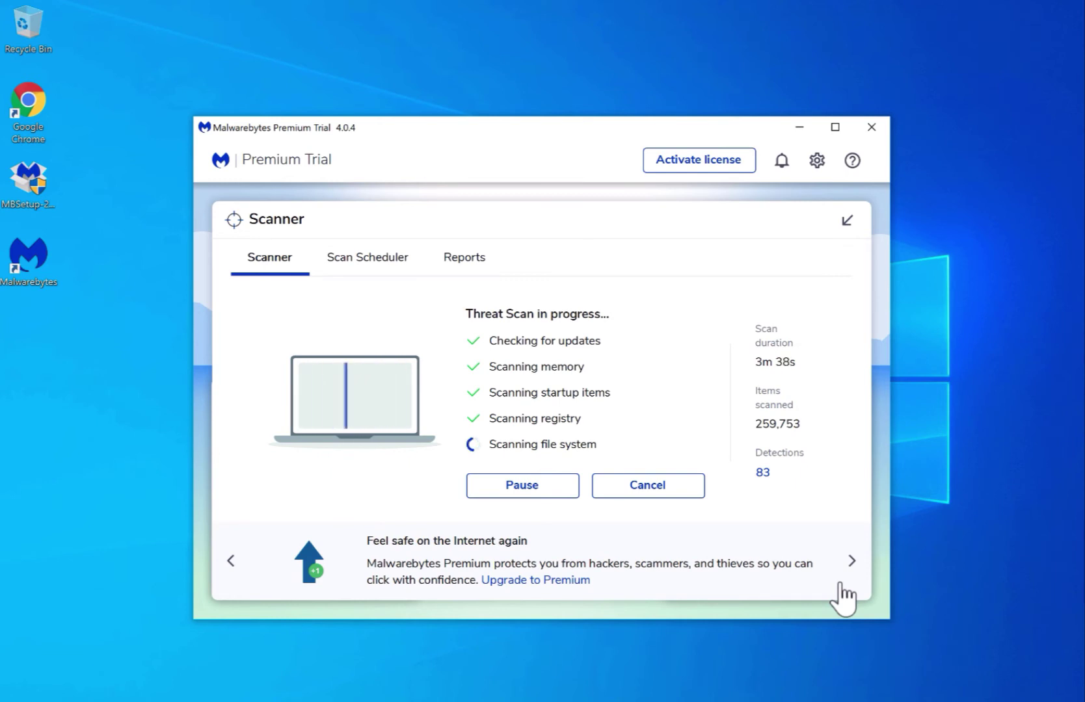
click(841, 585)
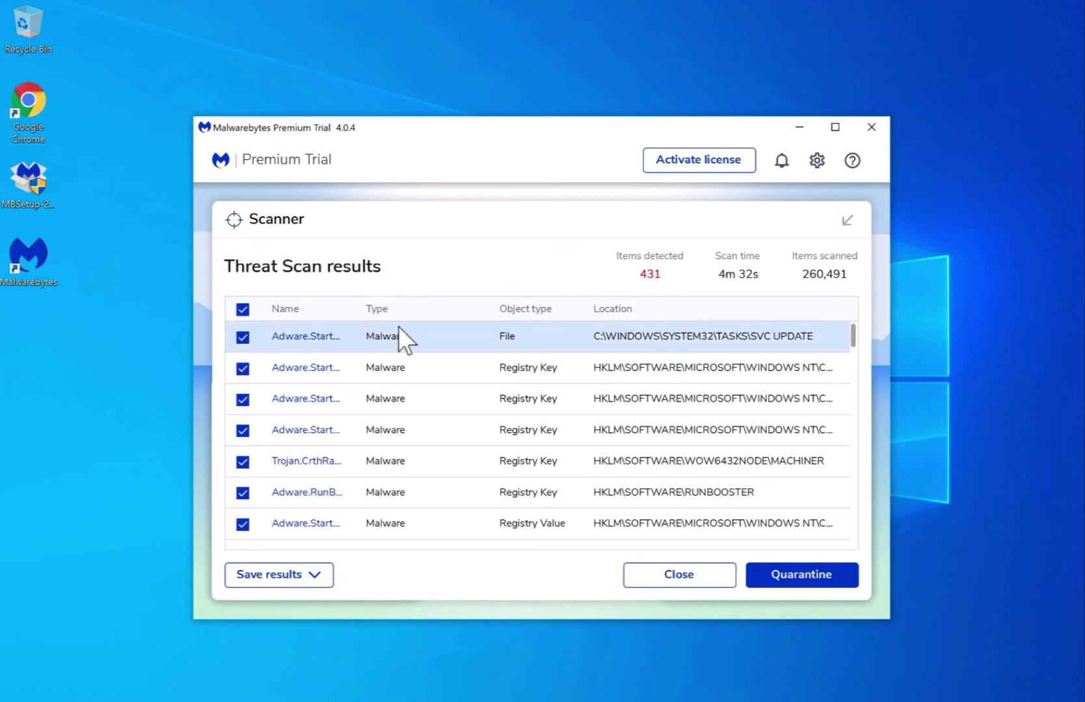
Step: Widen the Name, Type and Object type columns of the Threat Scan results and look through the whole list of detections
drag(355, 315, 426, 327)
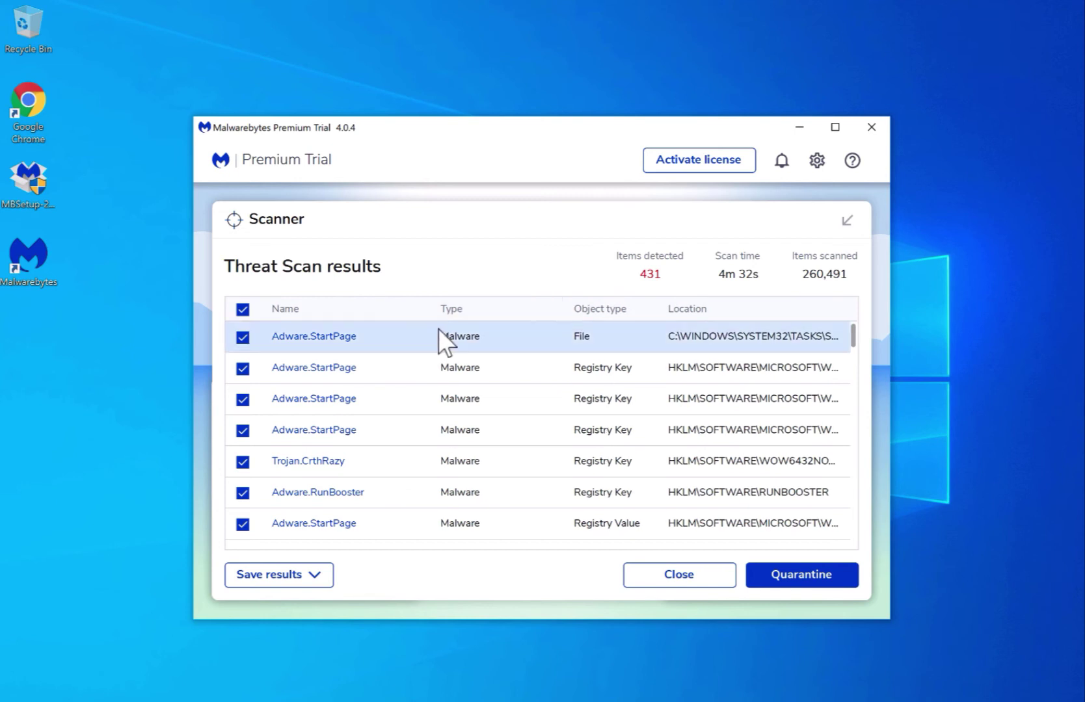
drag(559, 310, 584, 315)
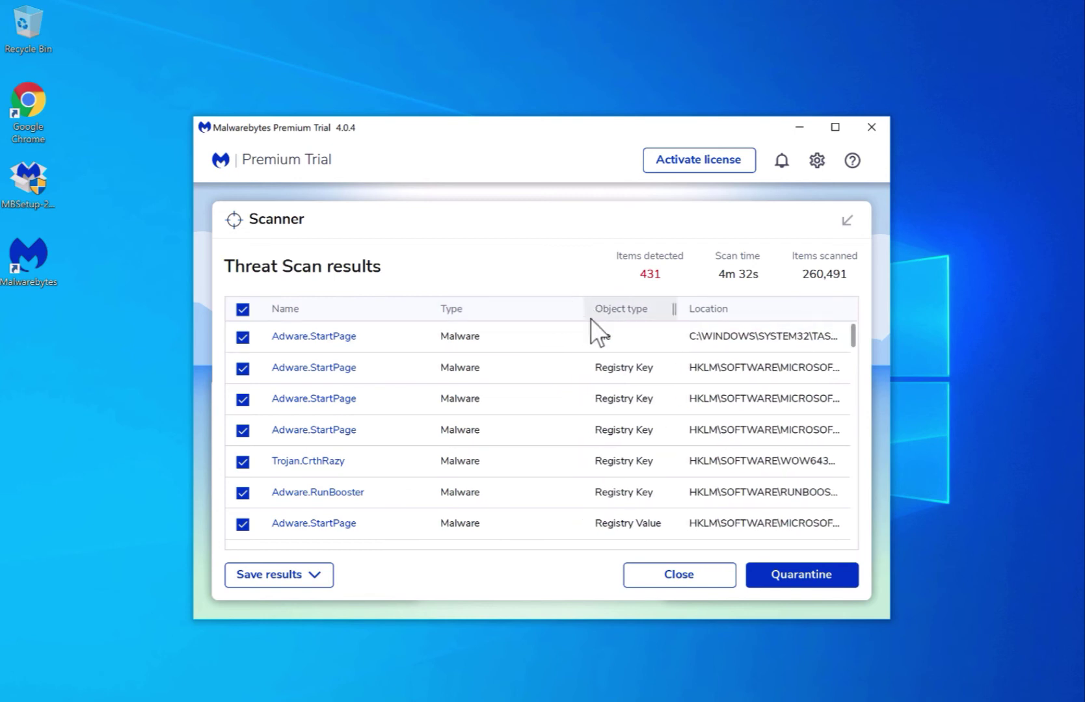
drag(676, 310, 755, 326)
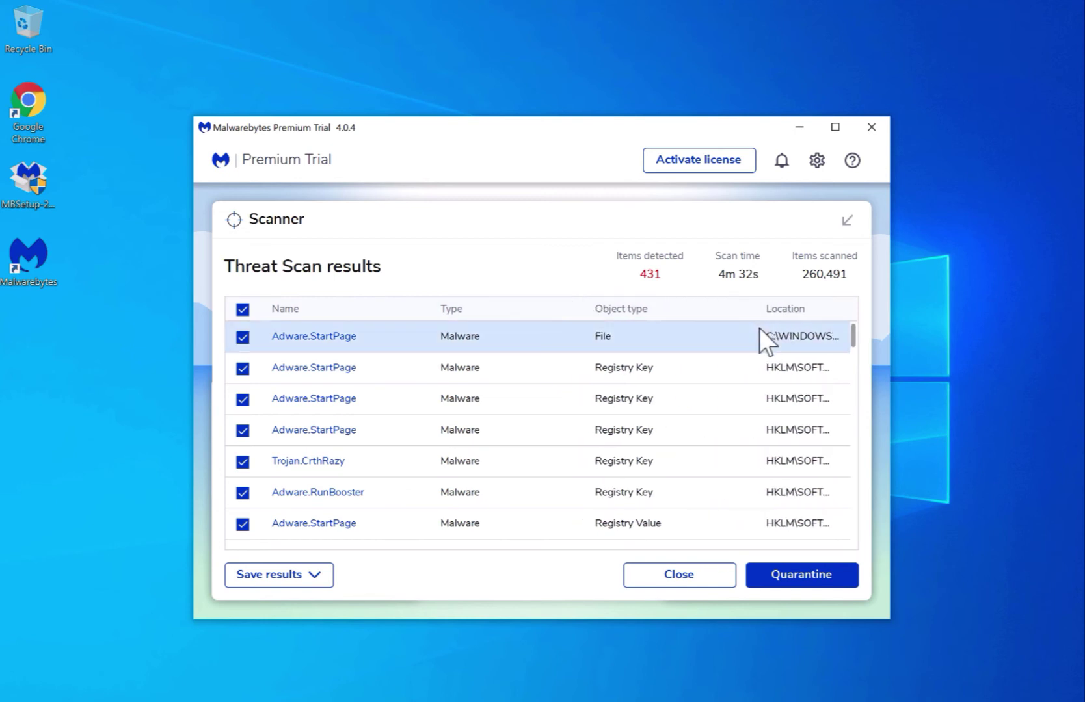
scroll(733, 408, down, 2)
scroll(732, 409, down, 3)
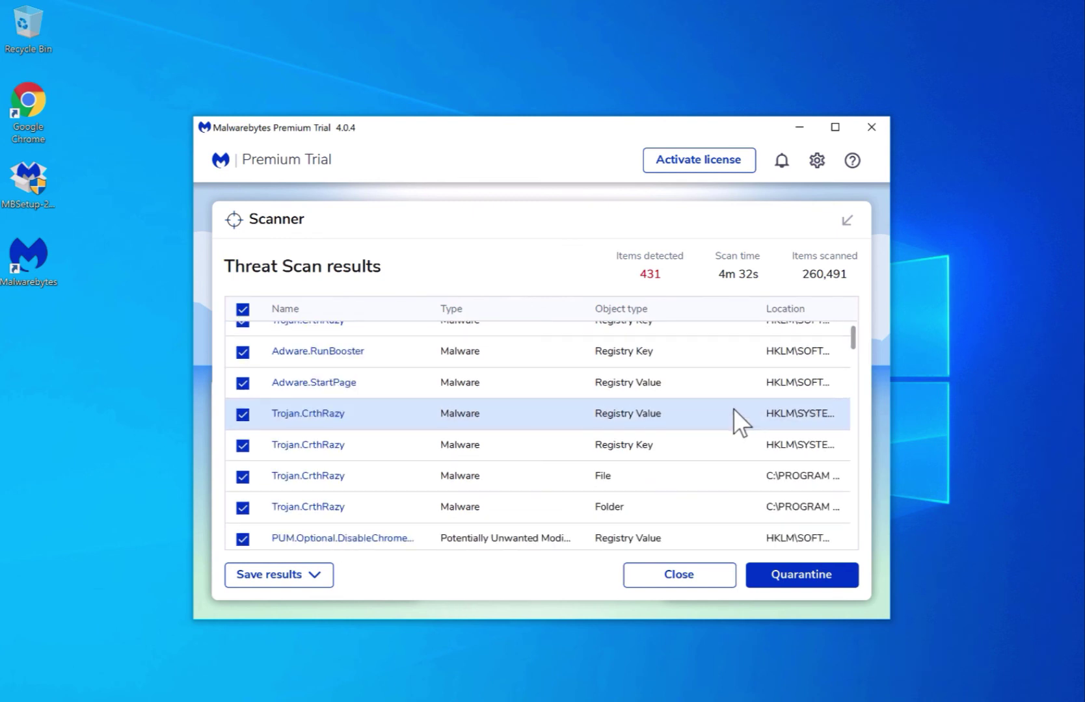
scroll(859, 358, down, 5)
scroll(856, 357, down, 1)
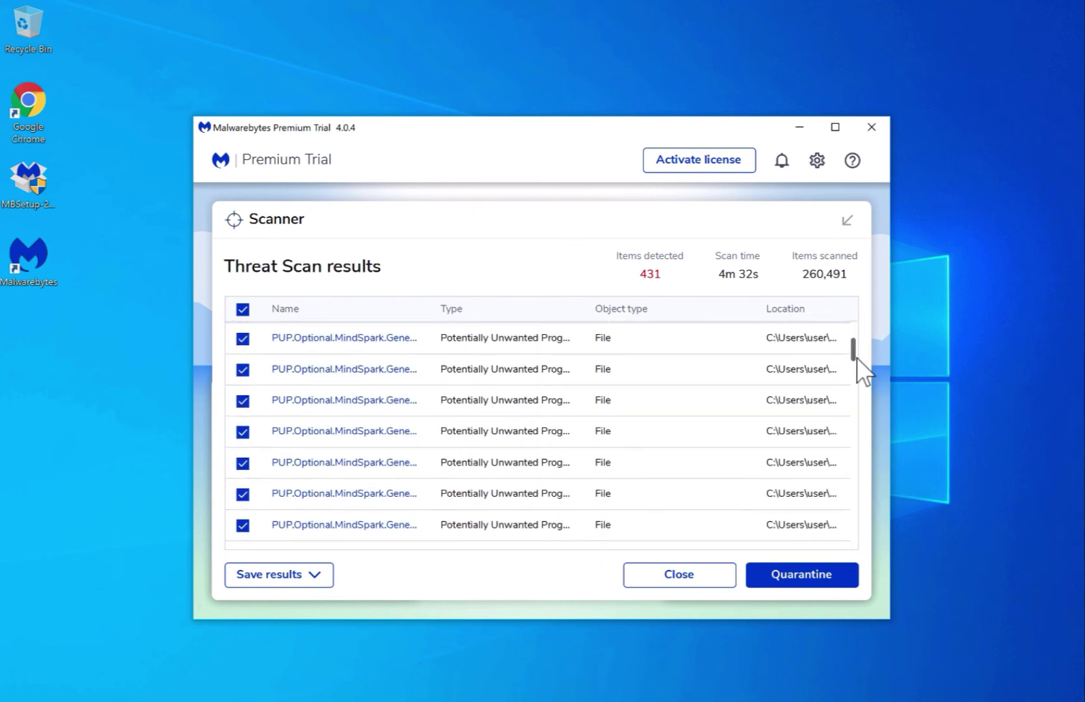
drag(433, 309, 503, 309)
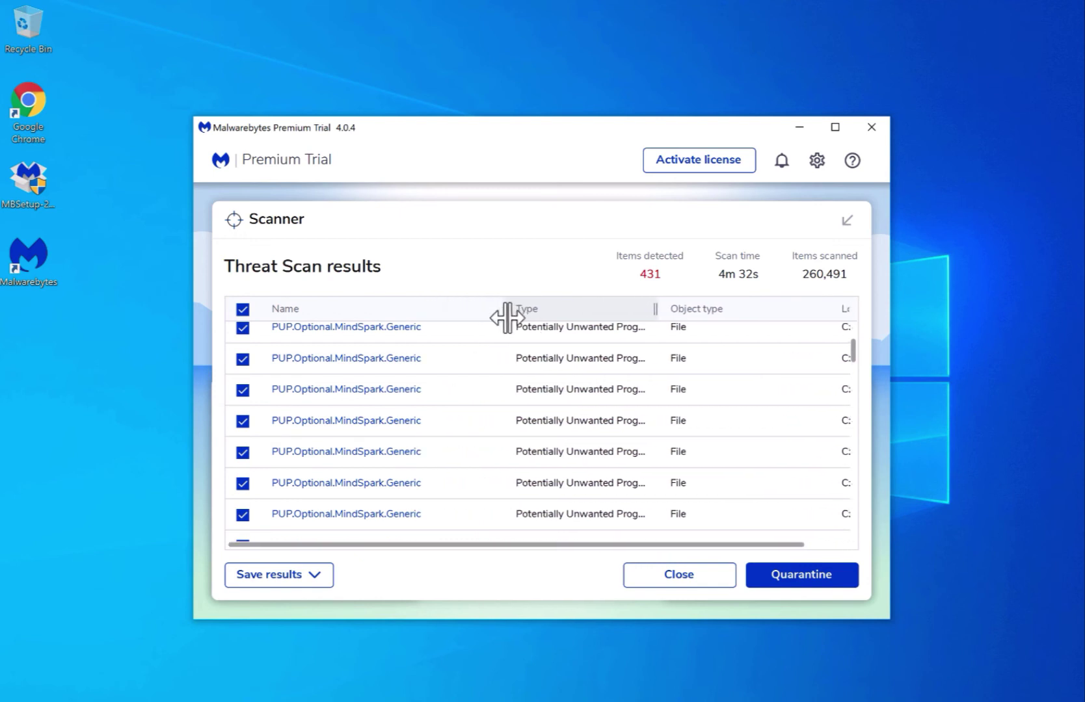
drag(652, 308, 681, 308)
drag(853, 351, 837, 530)
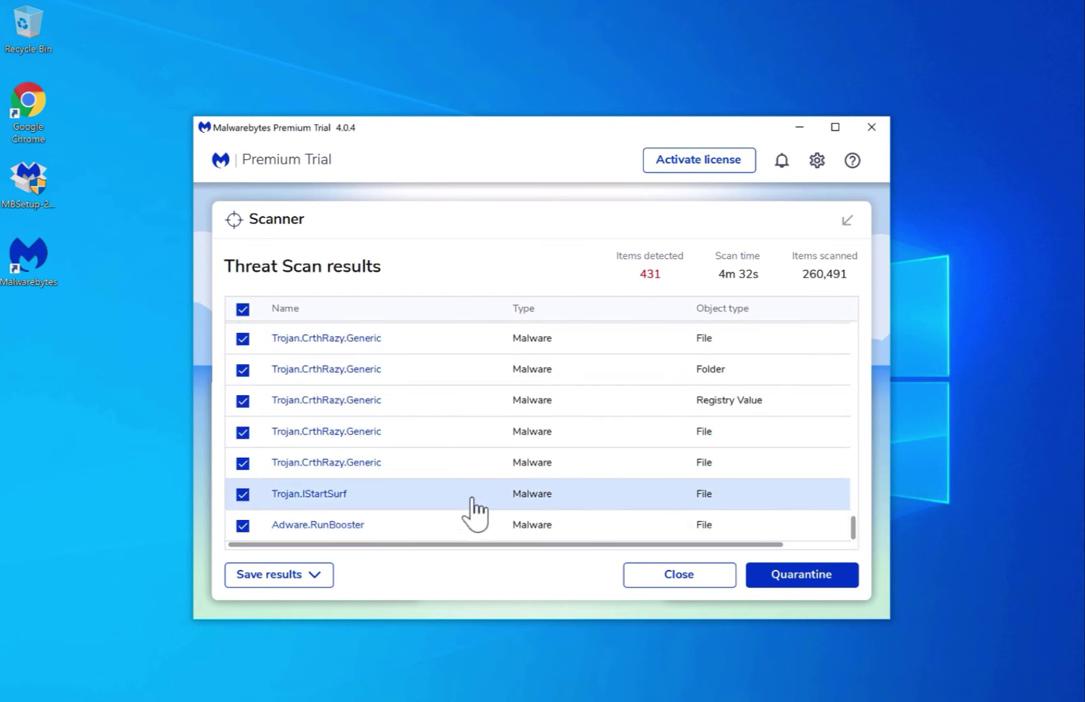
Step: Quarantine all the selected detections, finish the scan summary and close Malwarebytes
click(807, 576)
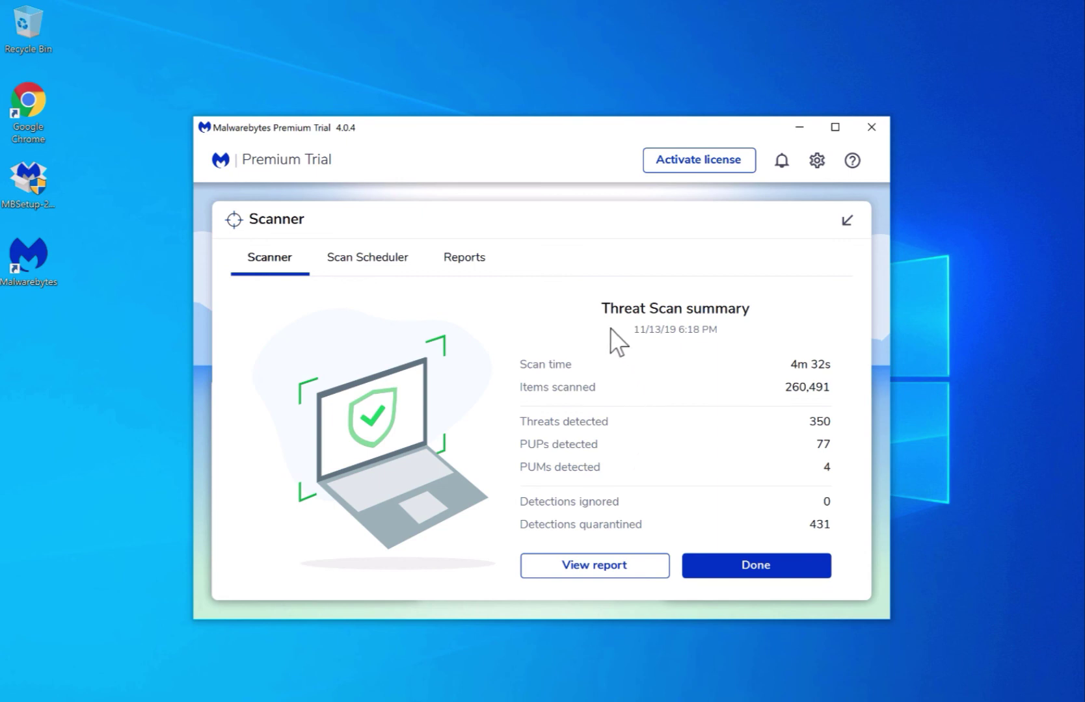
click(753, 570)
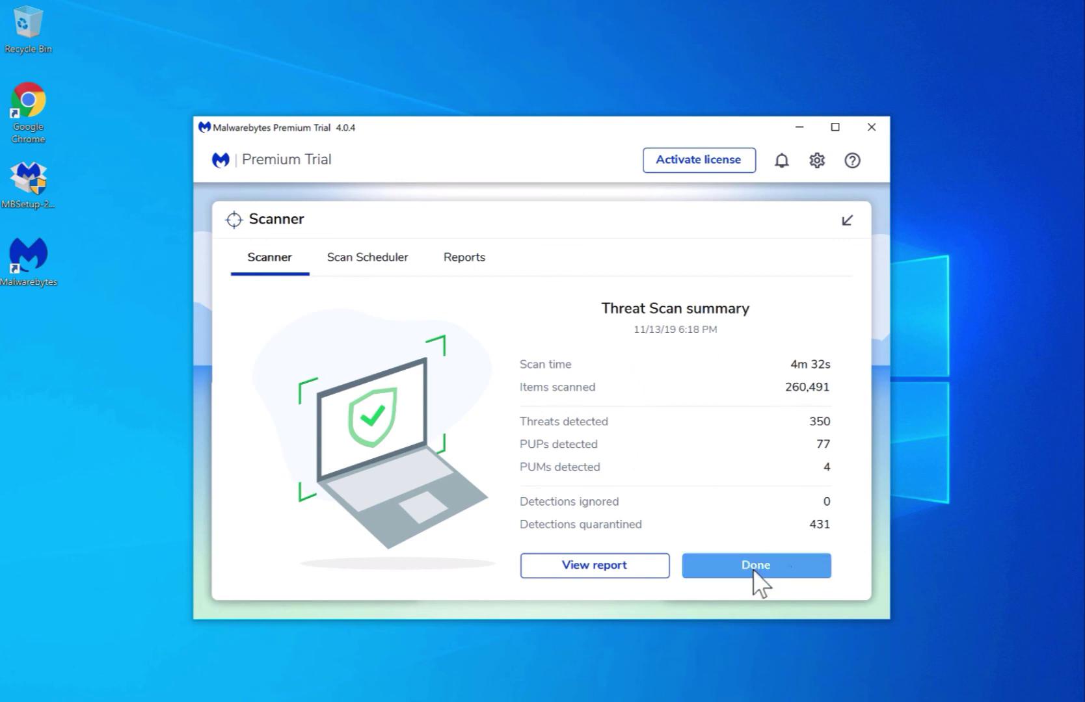
click(753, 570)
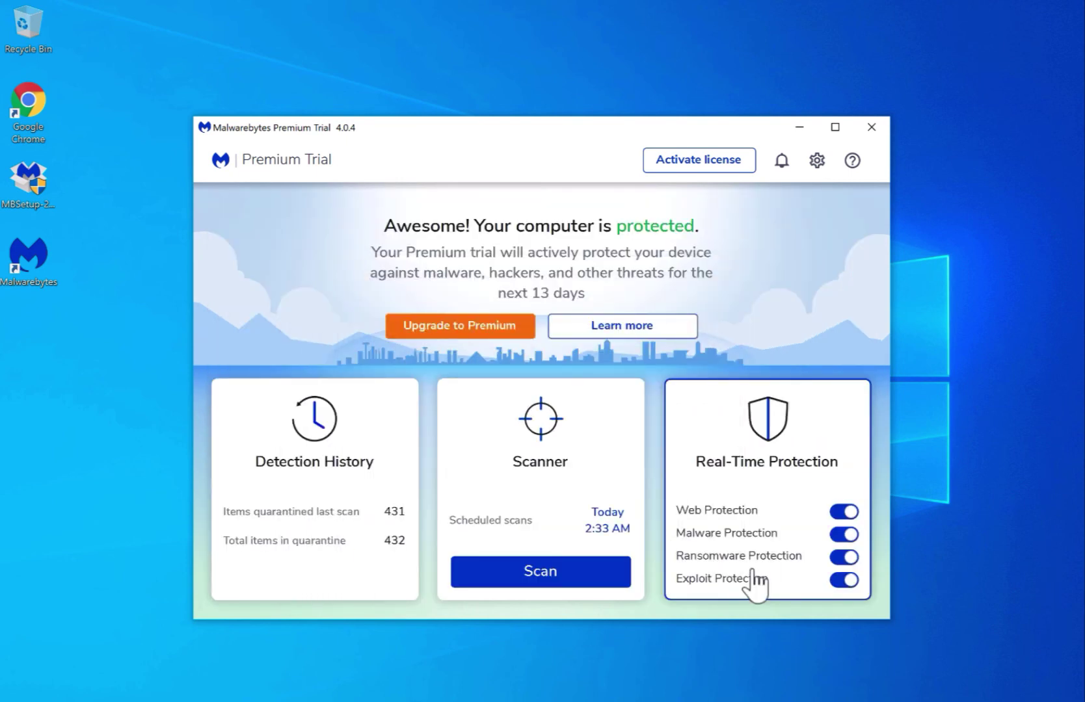
click(863, 131)
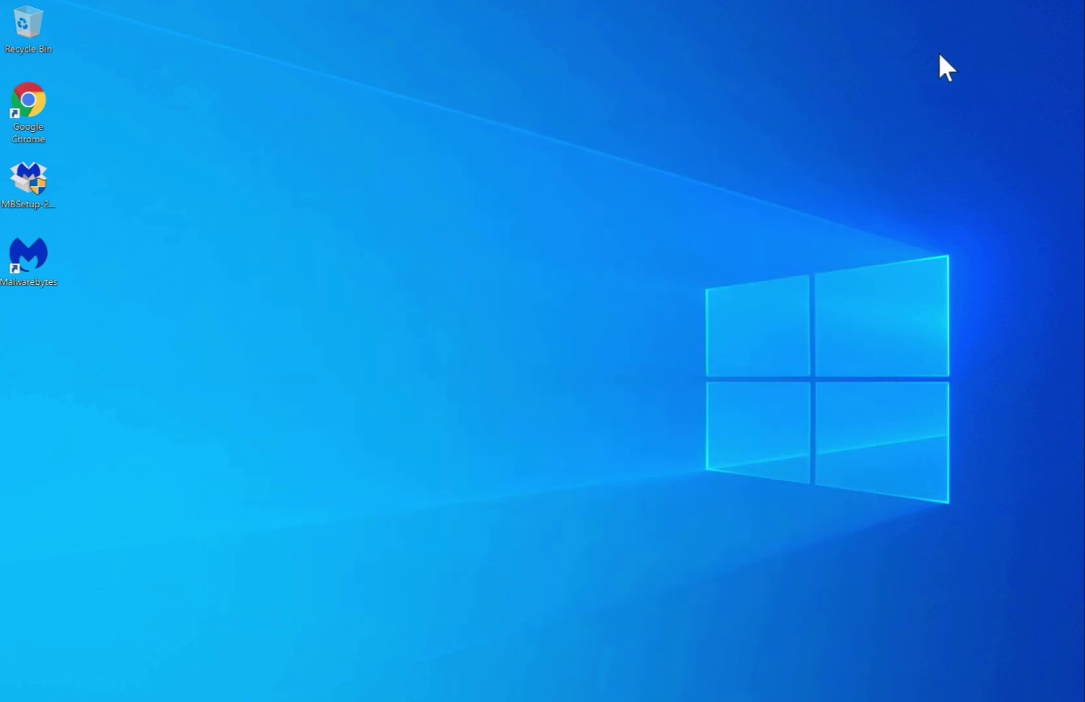